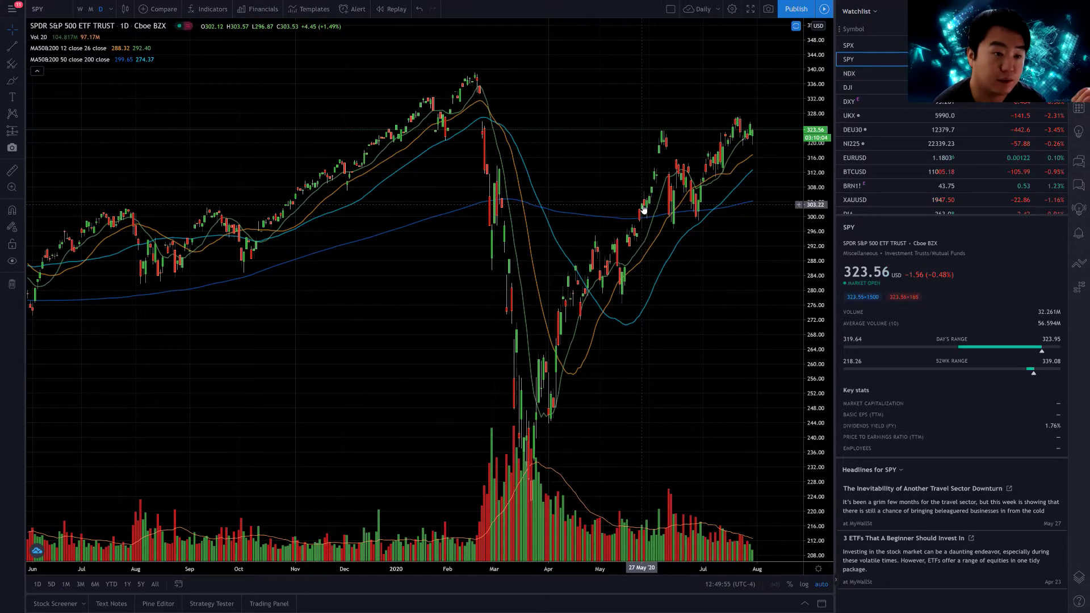
Zoom out the SPY daily chart to span May 2018 to August 2020.
scroll(643, 210, "down", 5)
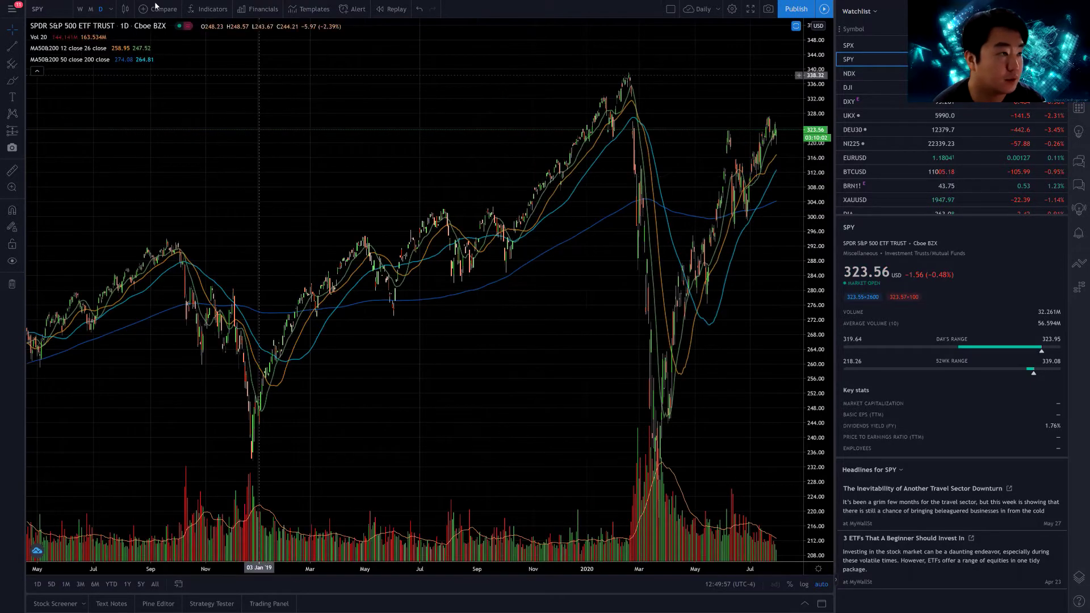
Switch SPY to monthly (1M) bars and zoom to fit roughly 1994–2022.
left_click(91, 9)
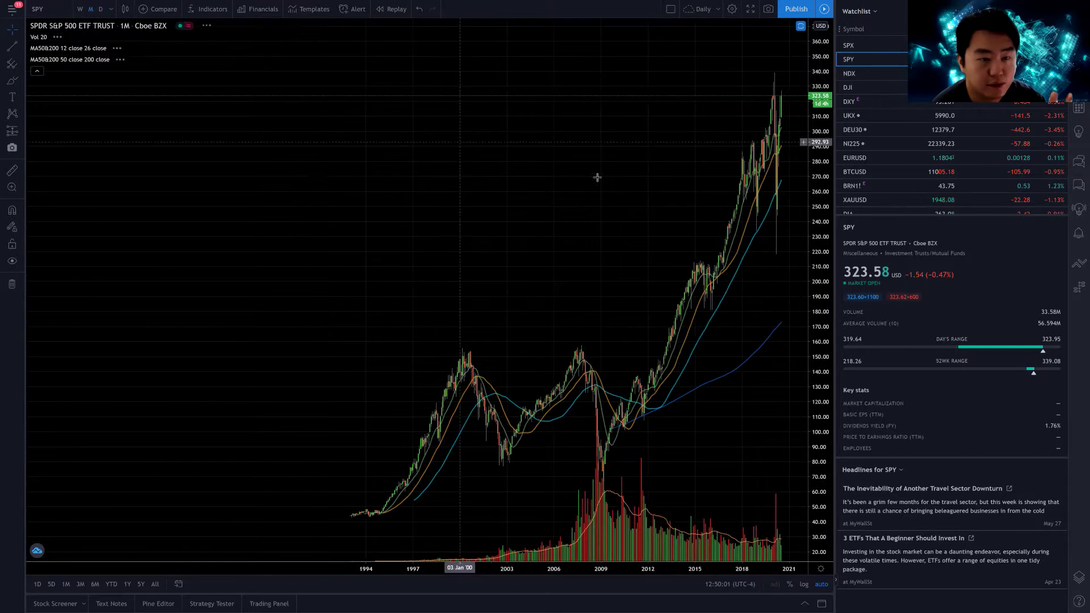
scroll(596, 176, "up", 4)
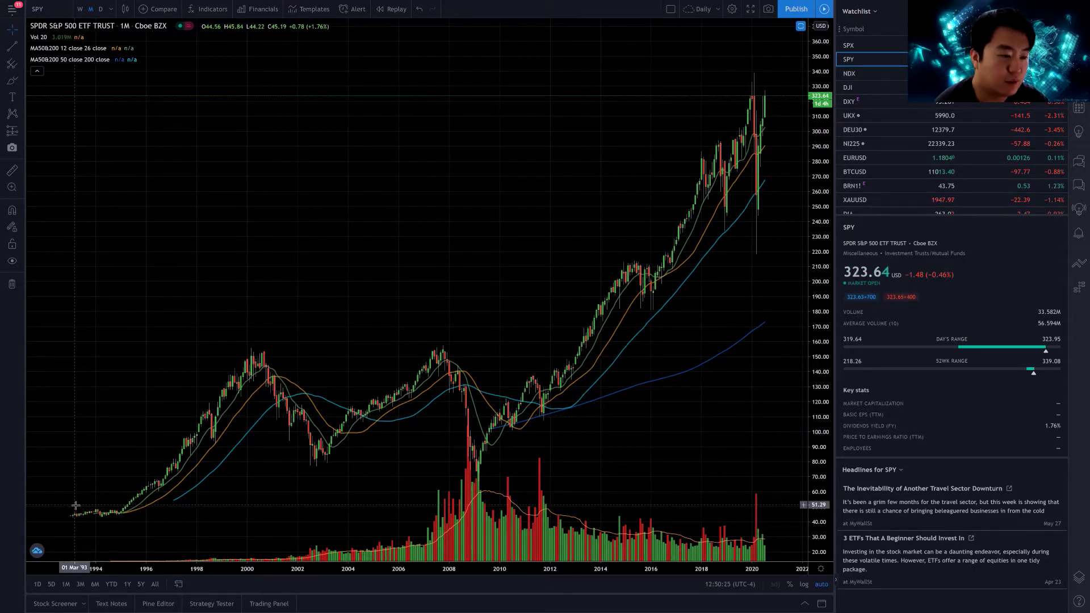
Draw a 153.87 level line and dotted date markers at October 2002 and February 2013.
left_click(260, 351)
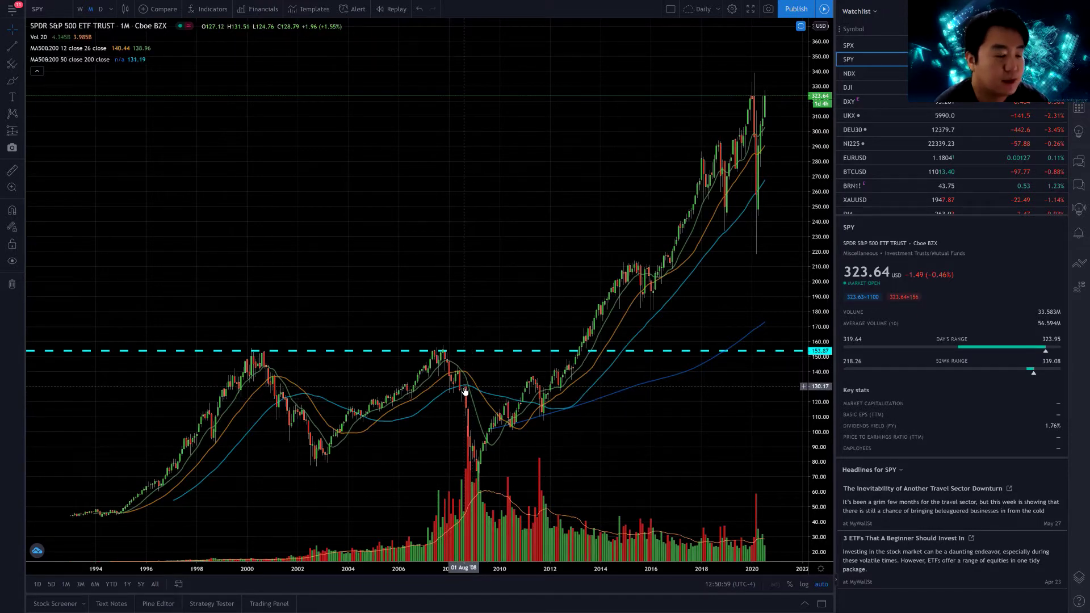
left_click(316, 459)
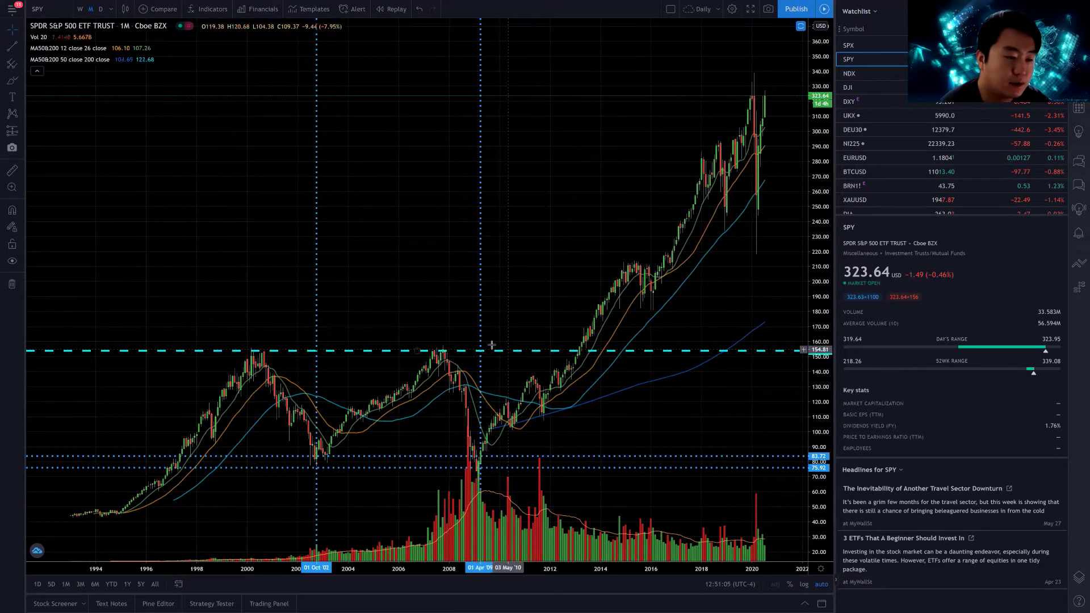
left_click(578, 353)
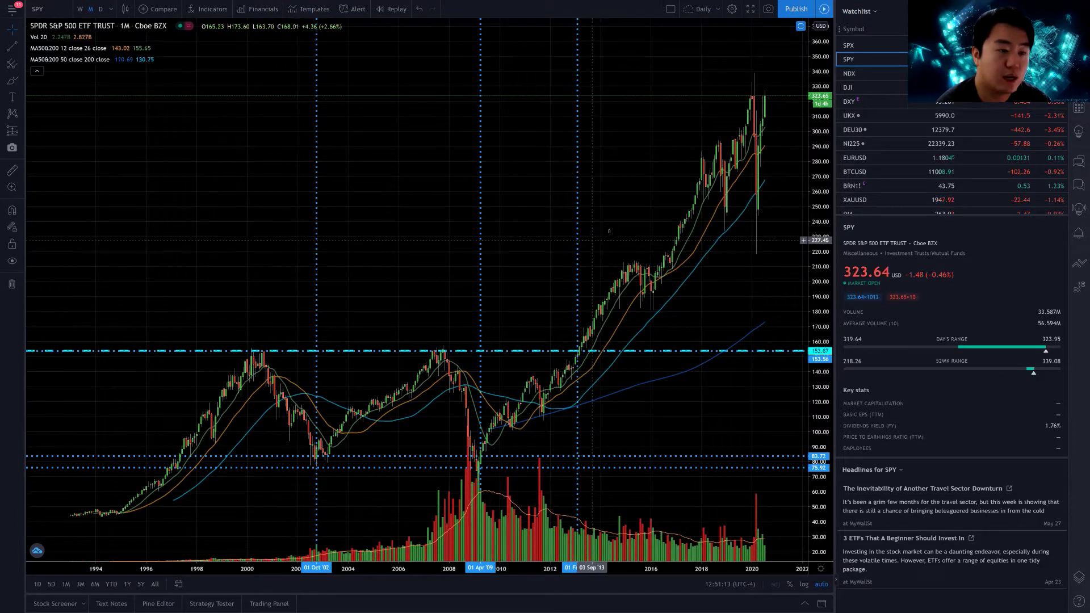
Pan the monthly chart left and re-zoom to frame 1996 through 2024.
left_click_drag(595, 229, 506, 237)
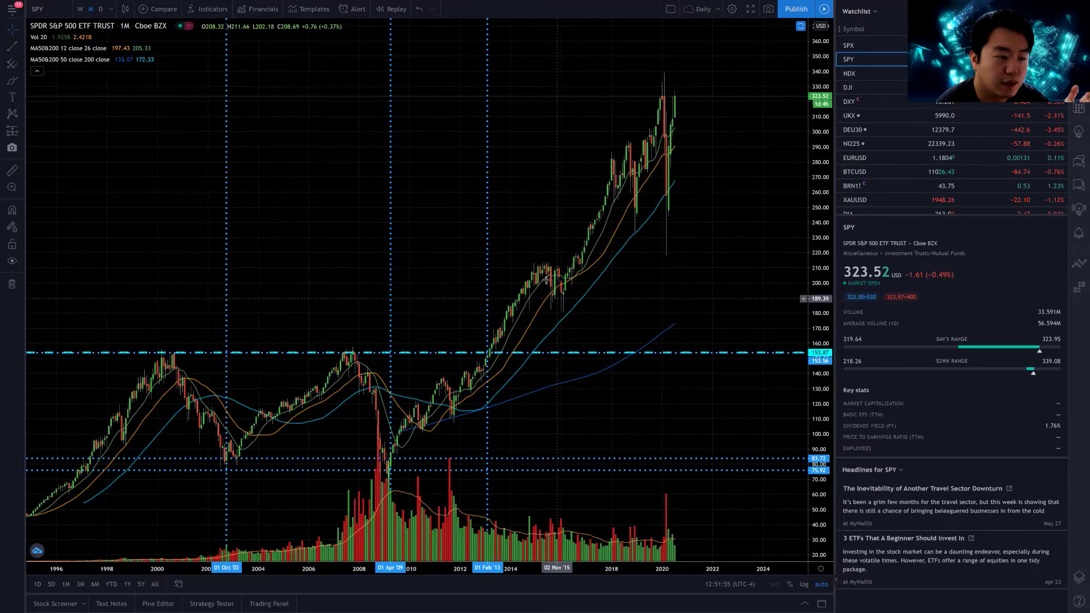
scroll(598, 250, "up", 2)
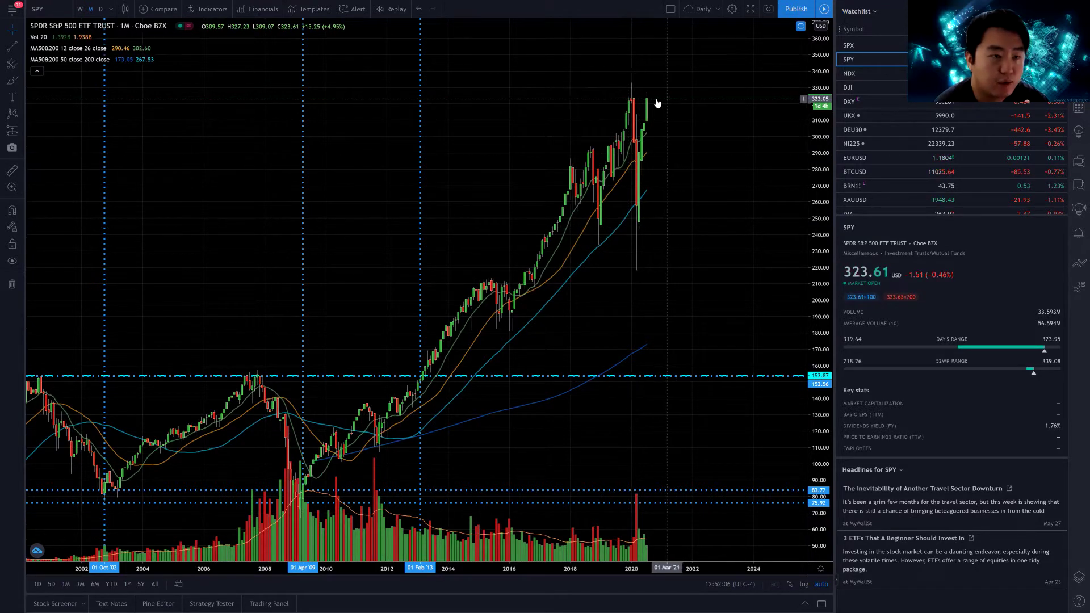
scroll(653, 103, "down", 3)
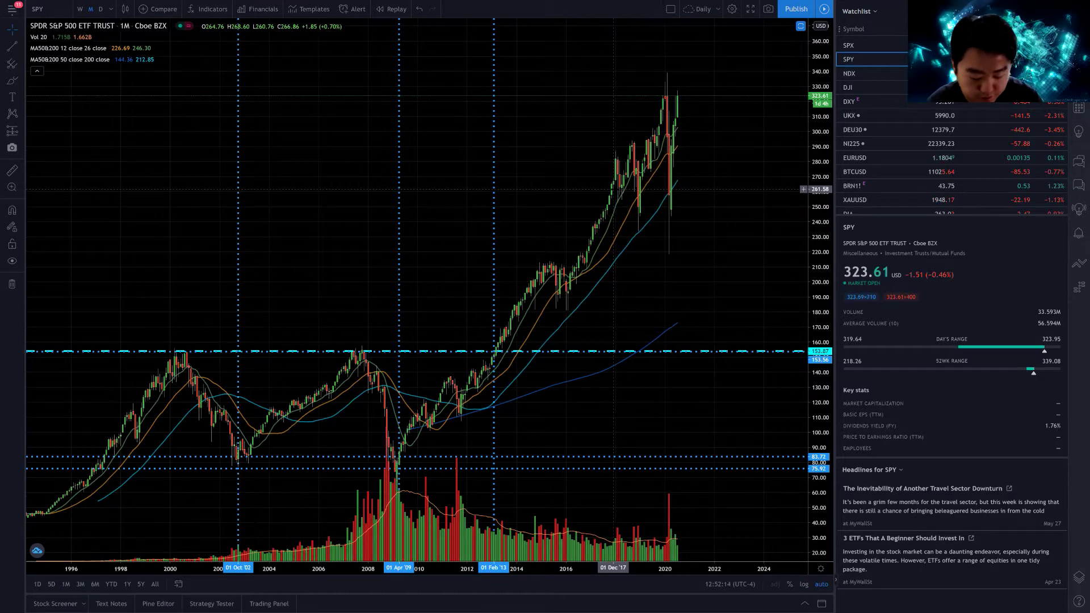
Load the QQQ chart on daily bars.
type("QQQ")
key("Return")
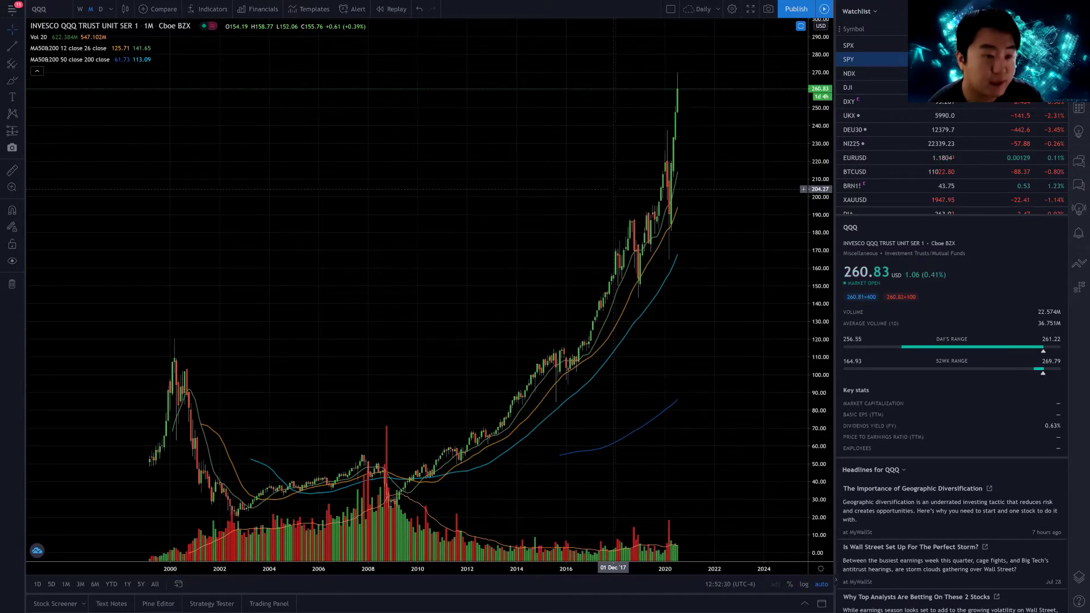
left_click(100, 9)
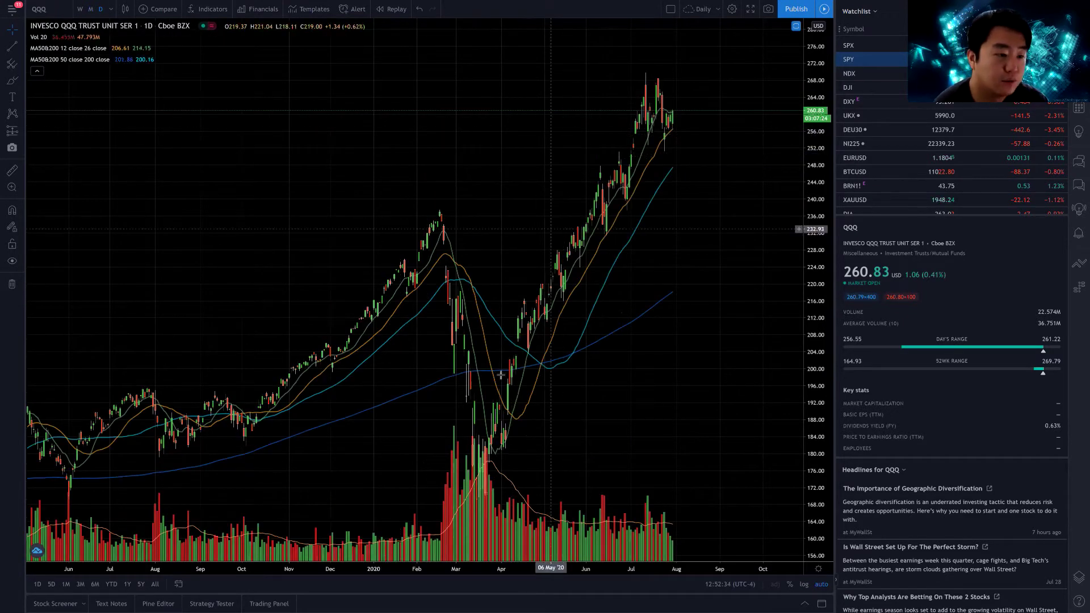
Mark QQQ's 18 Mar low, 18 Feb peak, a 269.02 level and 24 Jul, then reframe the chart.
left_click(482, 493)
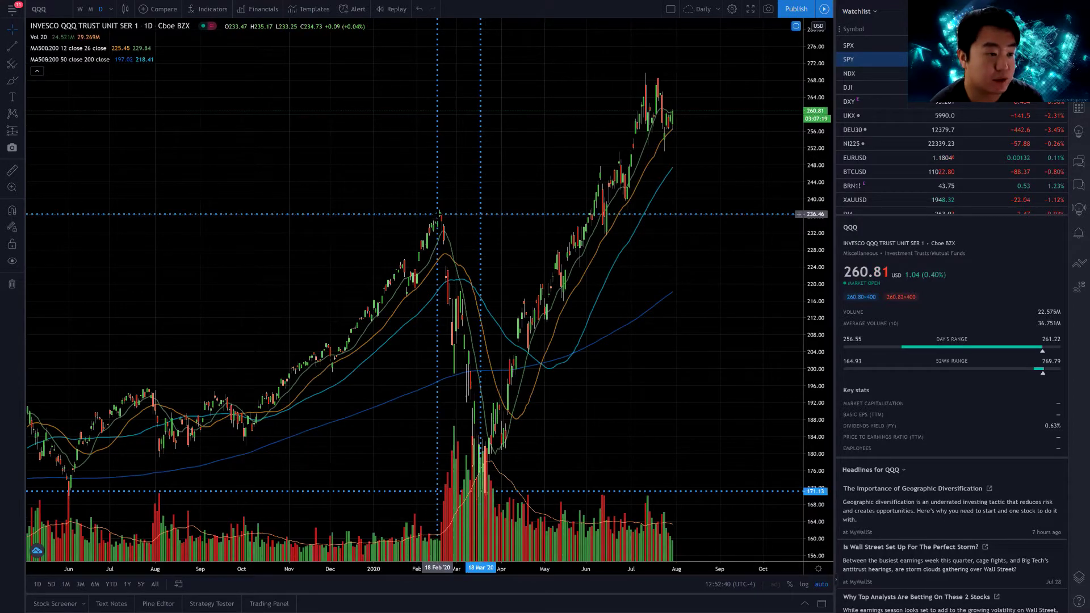
left_click(438, 213)
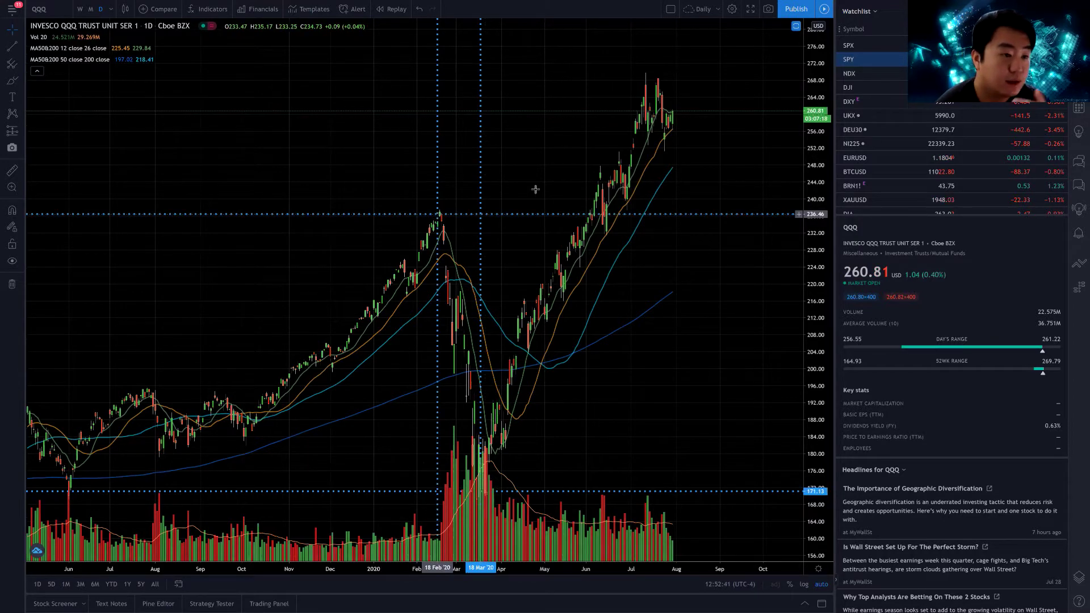
left_click(646, 75)
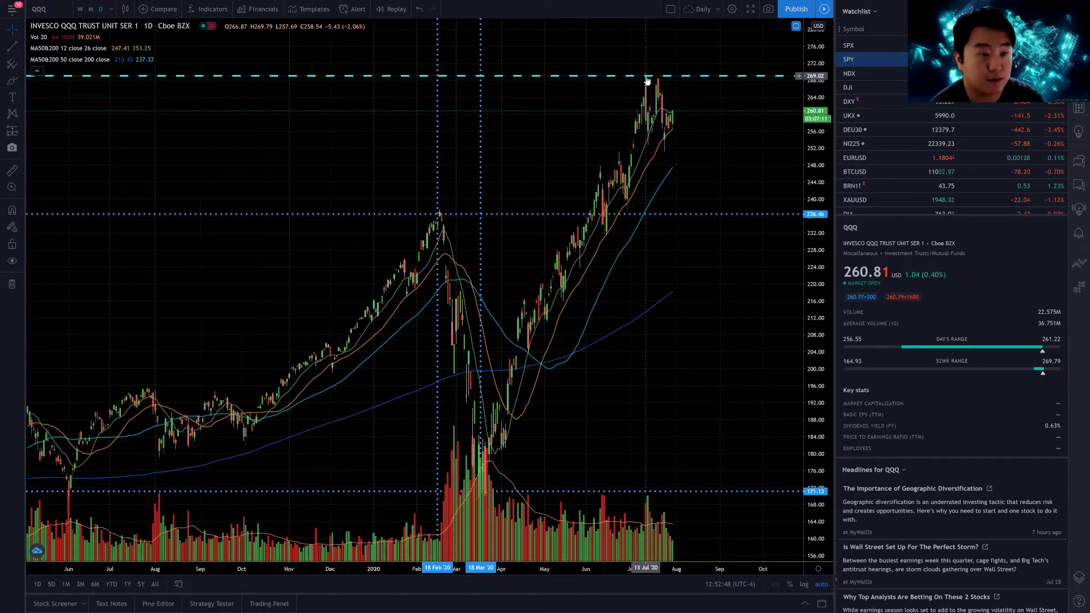
left_click(664, 137)
scroll(693, 117, "up", 4)
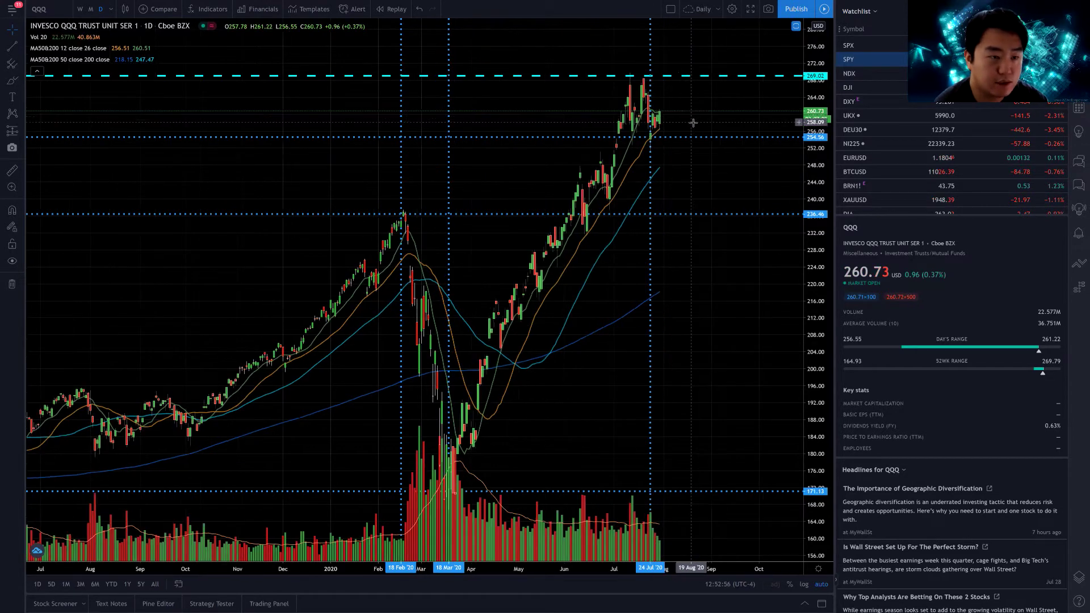
left_click_drag(679, 289, 713, 289)
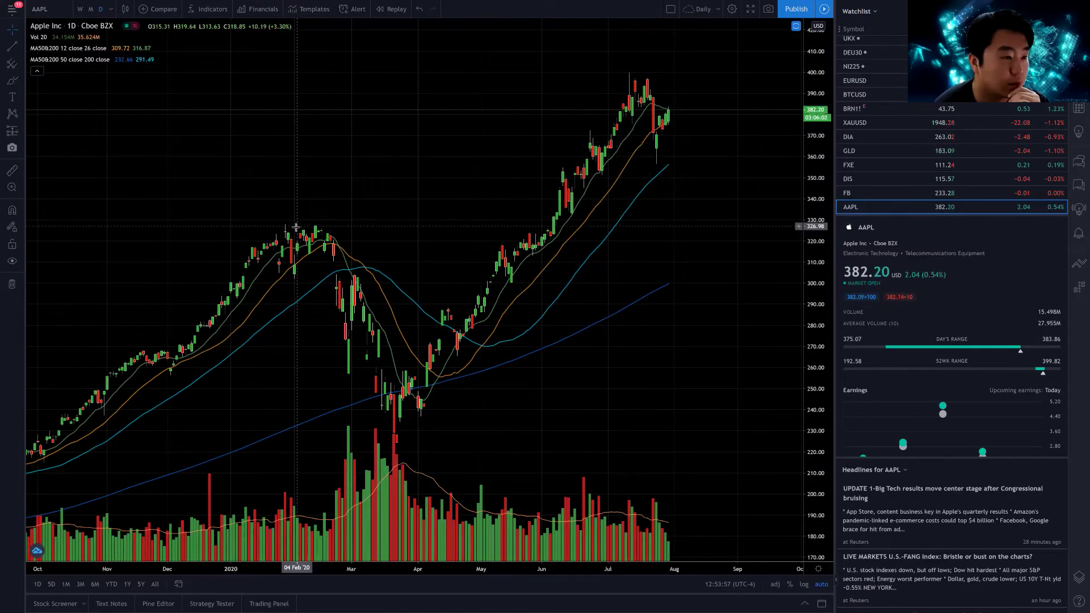
Add a 325.87 level line, a 24 Mar cross marker, and a rising two-line trend channel.
key("alt+h")
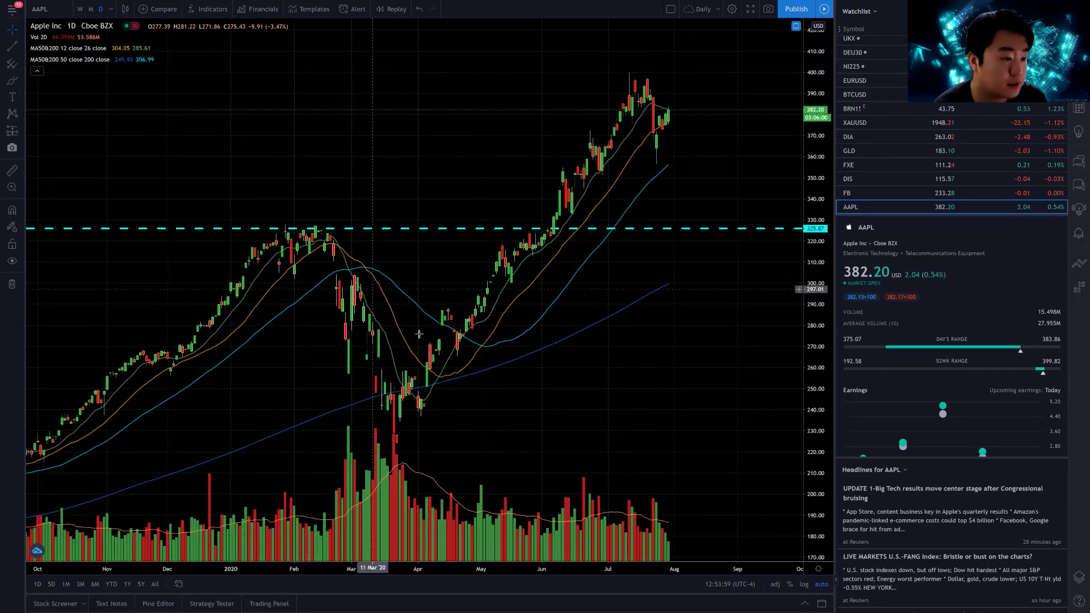
key("alt+c")
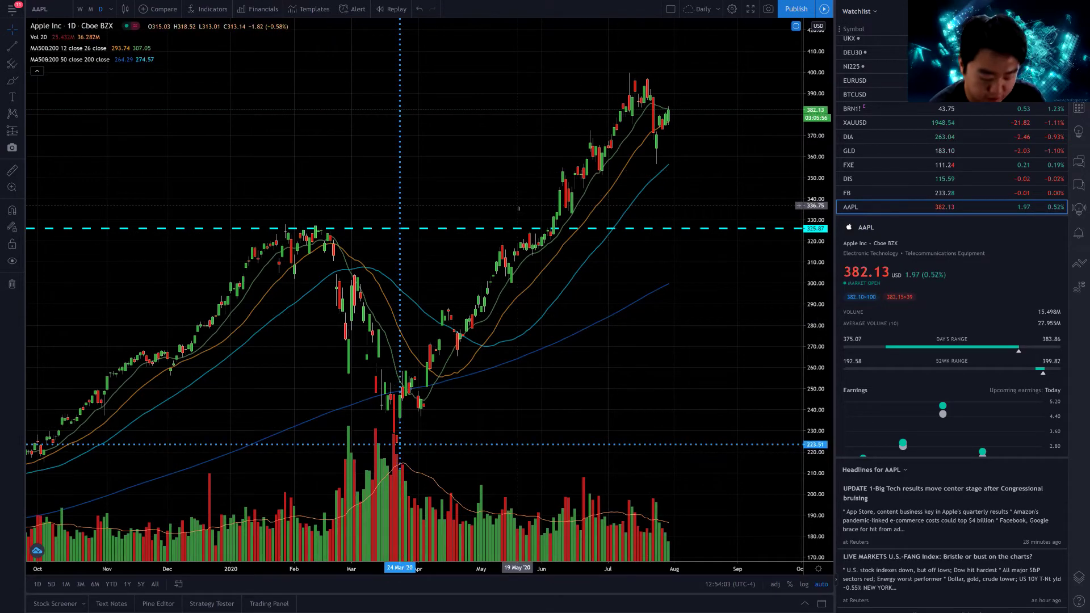
key("alt+t")
left_click(426, 299)
left_click(644, 67)
left_click(455, 375)
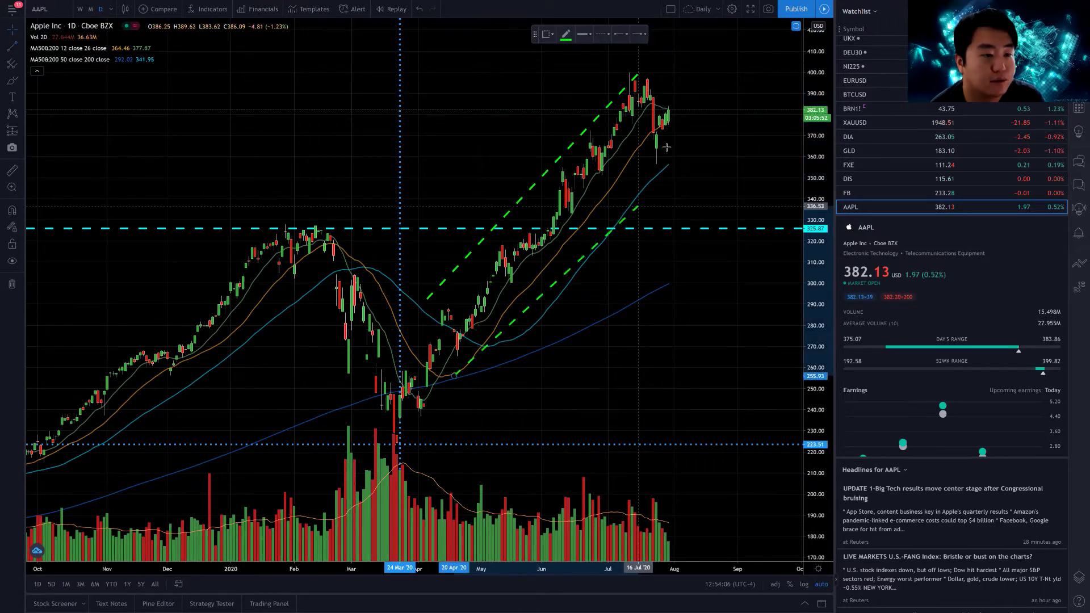
left_click(680, 135)
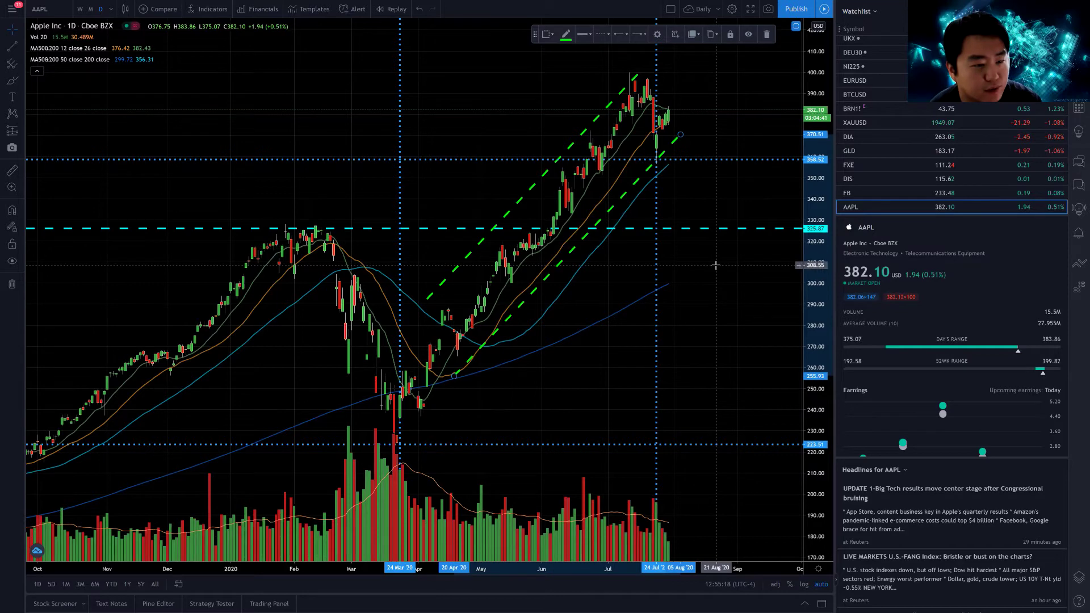
Restore the RSI and quarterly fundamental panes and zoom out to late 2018.
double_click(727, 257)
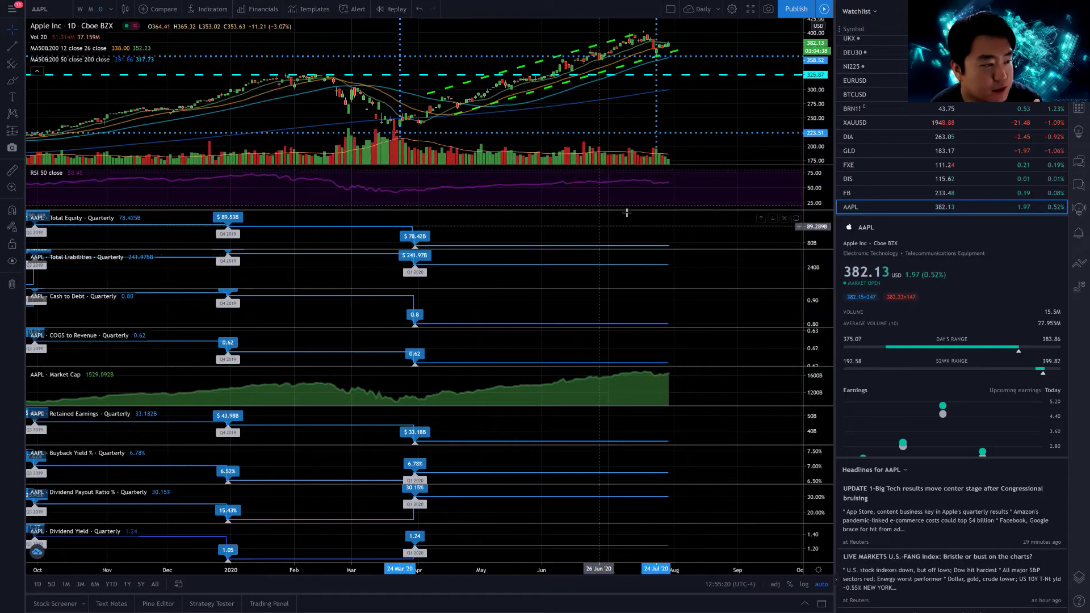
scroll(618, 235, "down", 5)
scroll(618, 235, "down", 2)
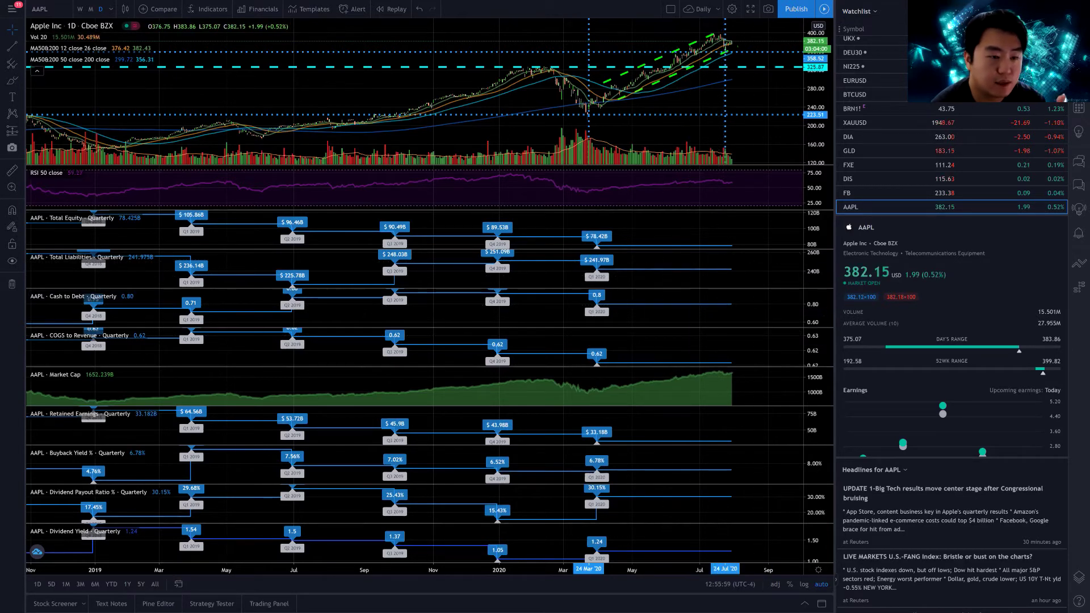
Zoom out the time axis so all AAPL panes reach back to early 2018.
scroll(706, 312, "down", 3)
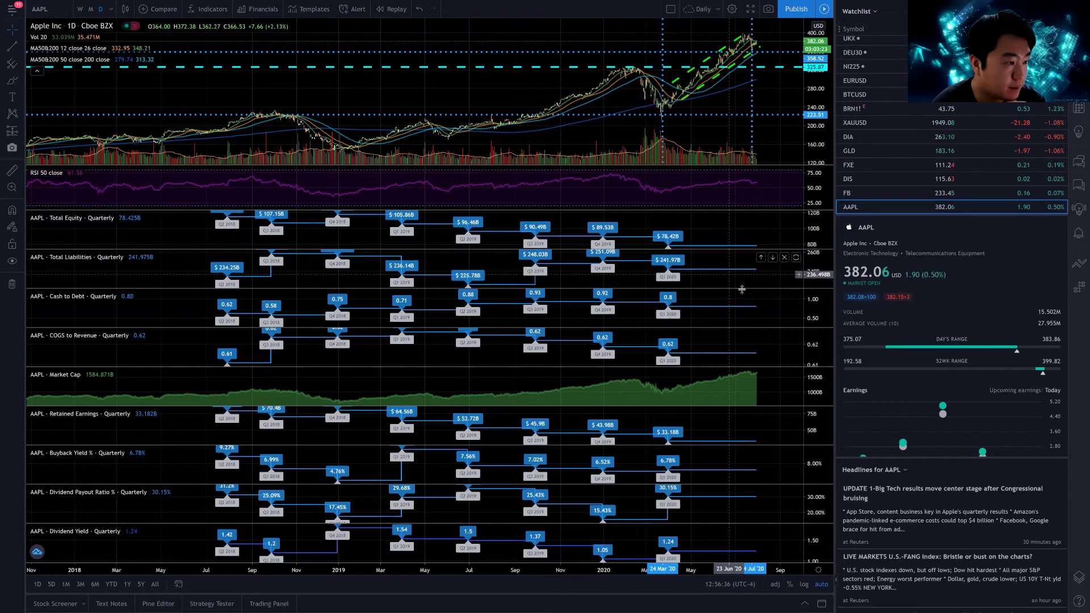
Stretch the COGS to Revenue pane's scale so its quarterly labels, latest 0.62, separate.
left_click_drag(817, 342, 817, 353)
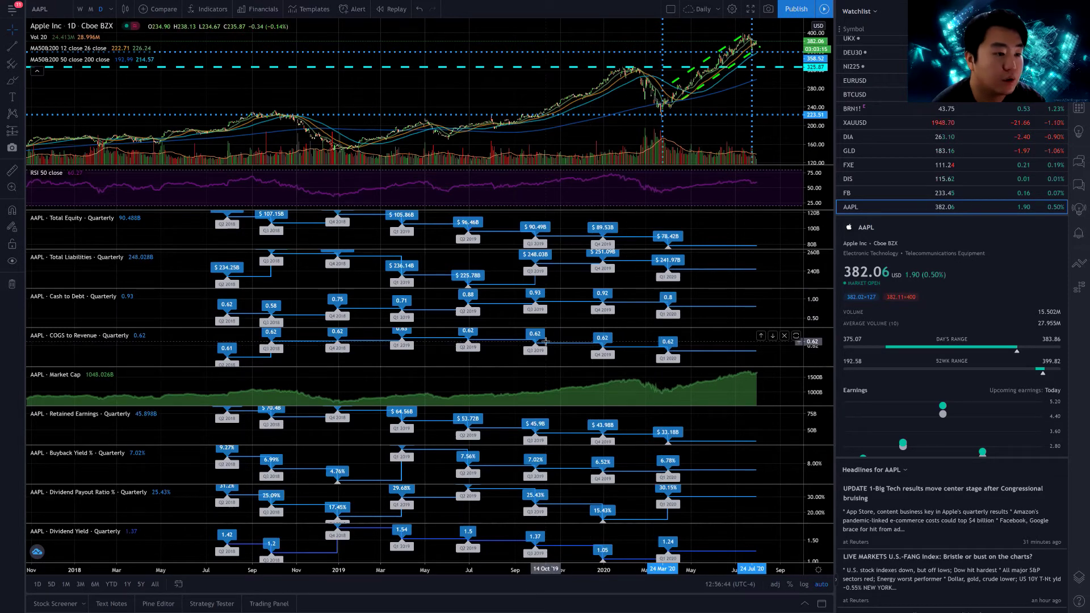
left_click_drag(817, 343, 818, 347)
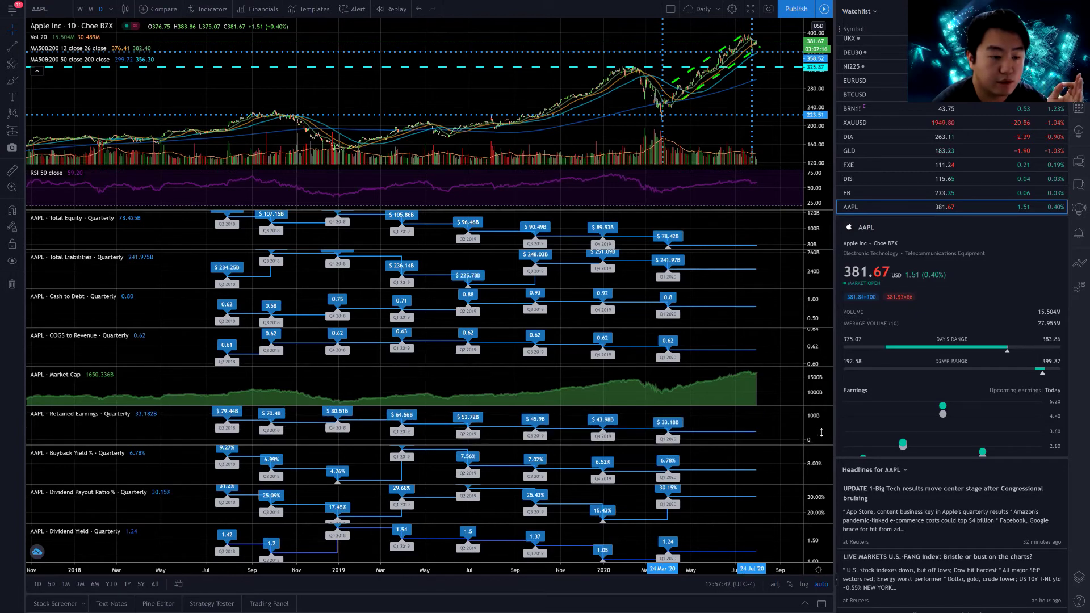
Rescale Retained Earnings and Dividend Payout Ratio axes so labels fit, payout 15.43%–35.28%.
left_click_drag(817, 423, 820, 432)
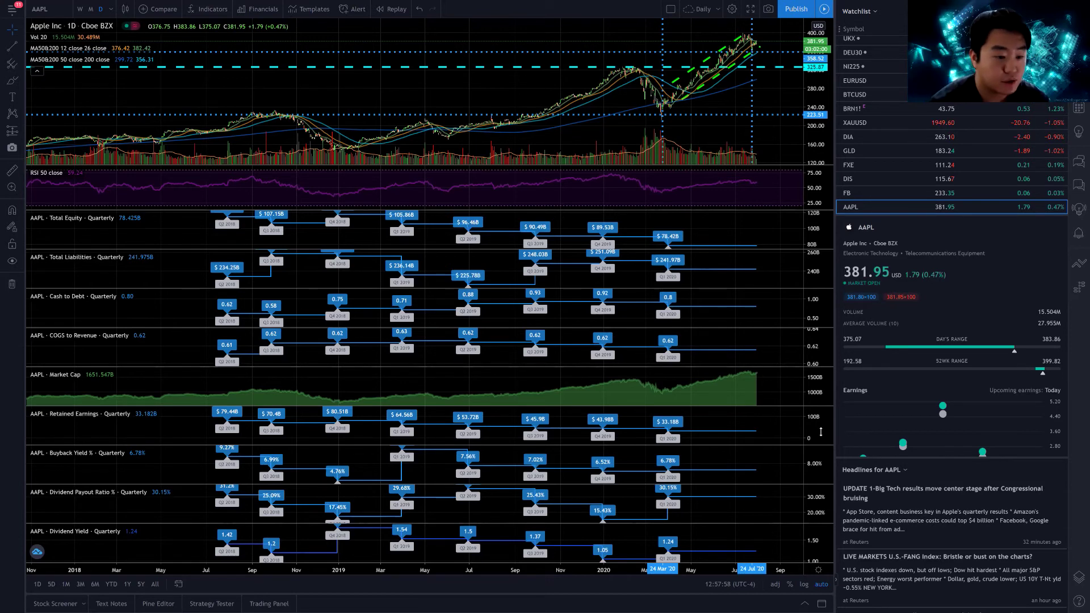
left_click_drag(814, 502, 814, 517)
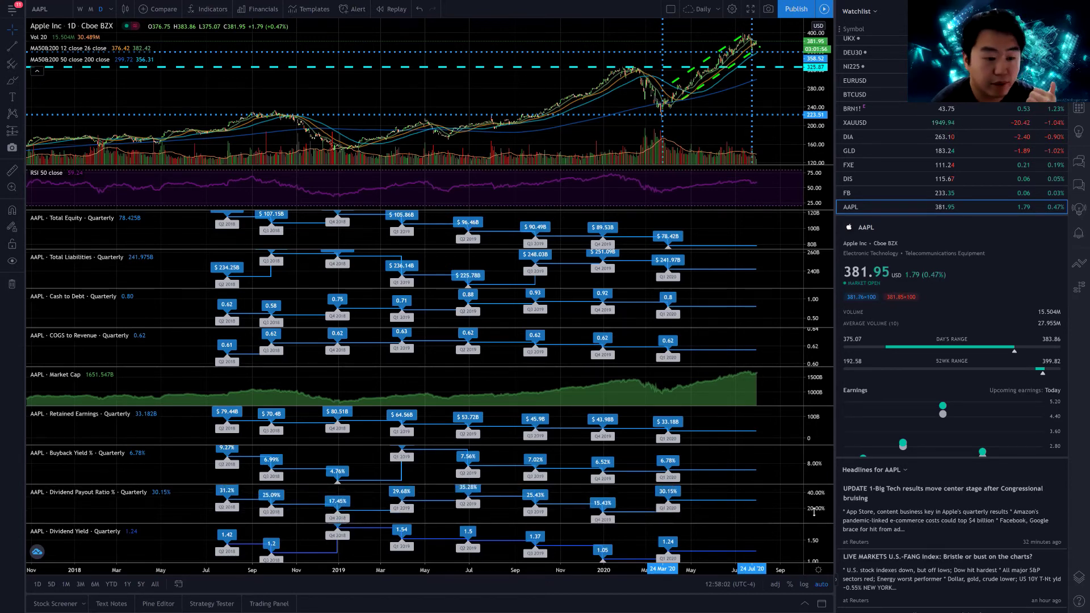